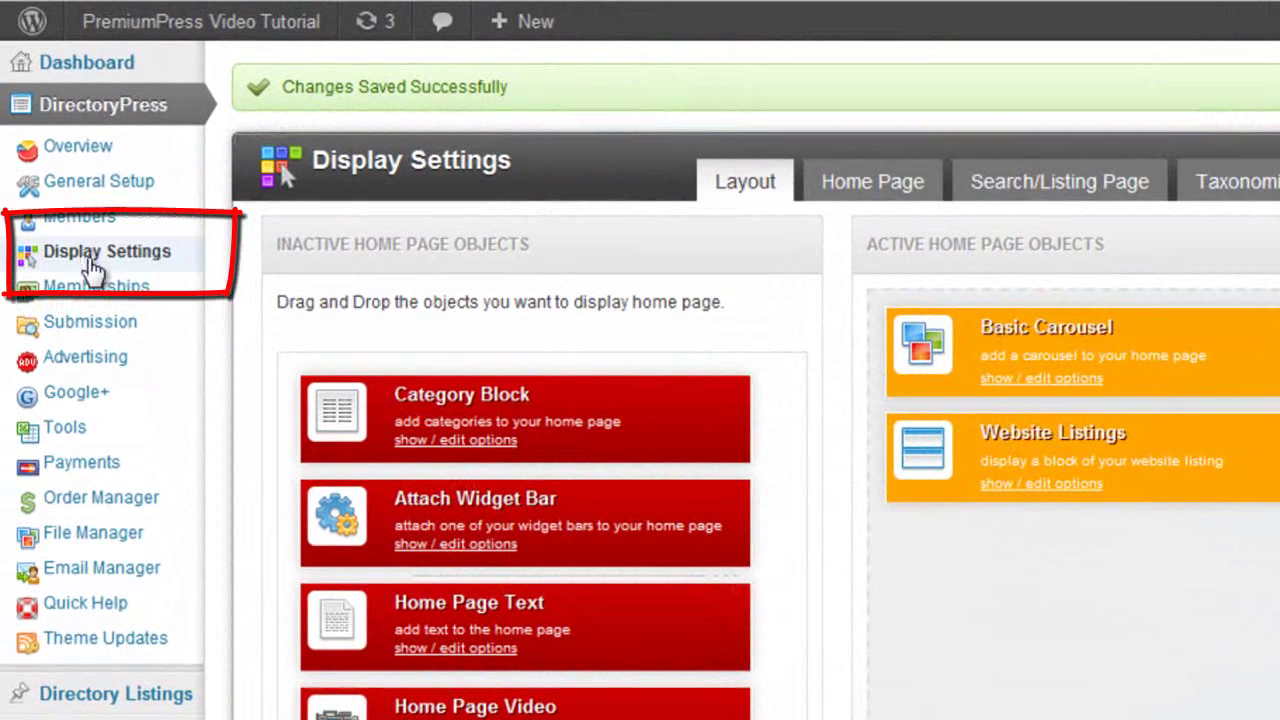
left_click(101, 266)
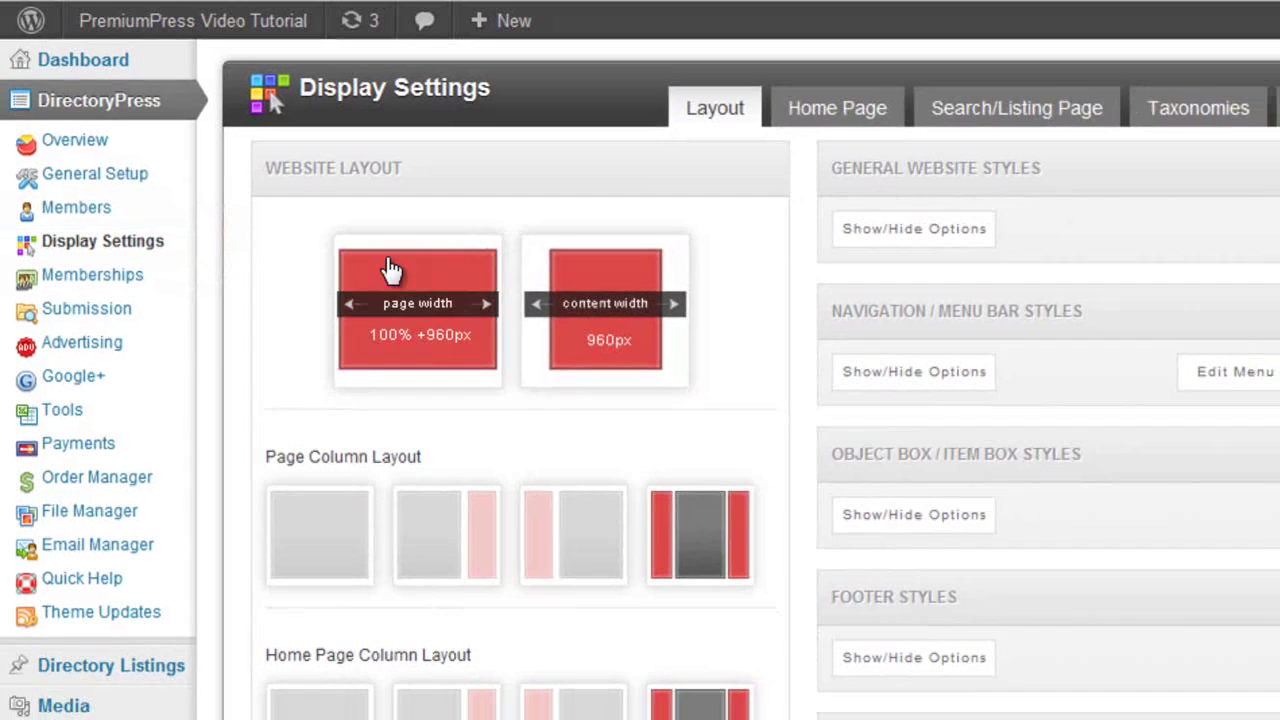
scroll(300, 330, "down", 3)
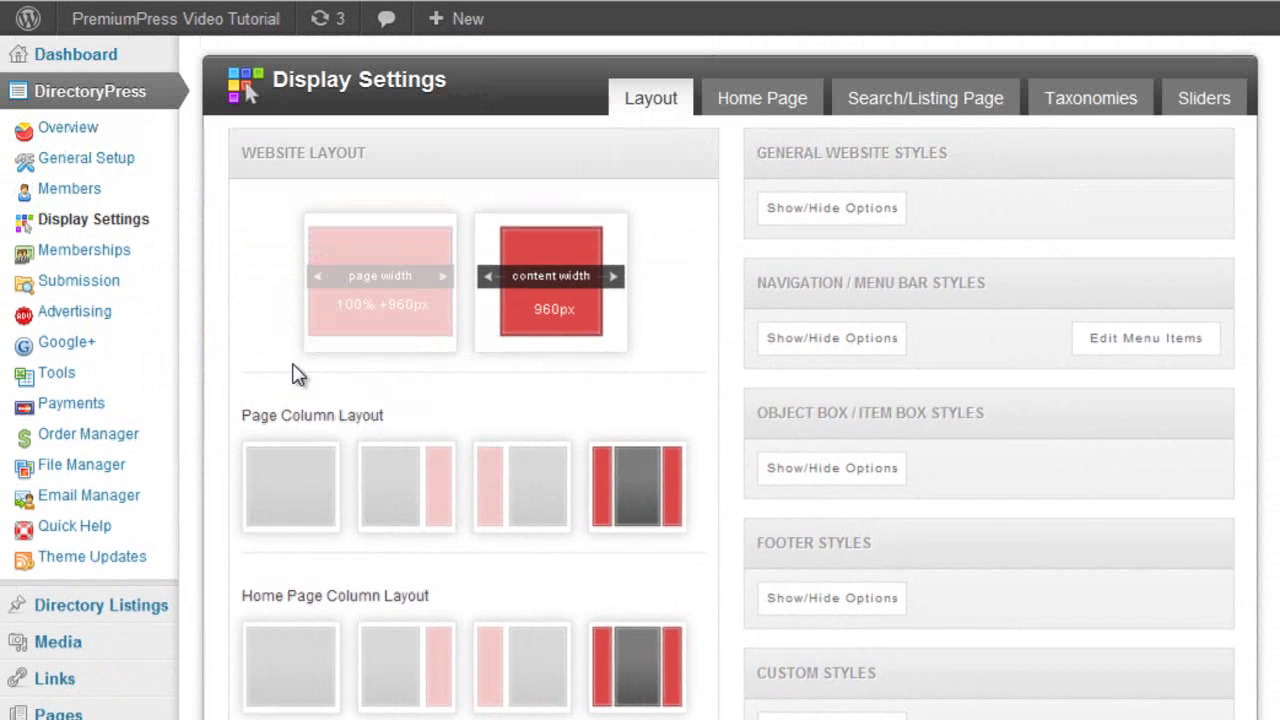
scroll(457, 423, "down", 3)
scroll(429, 451, "up", 4)
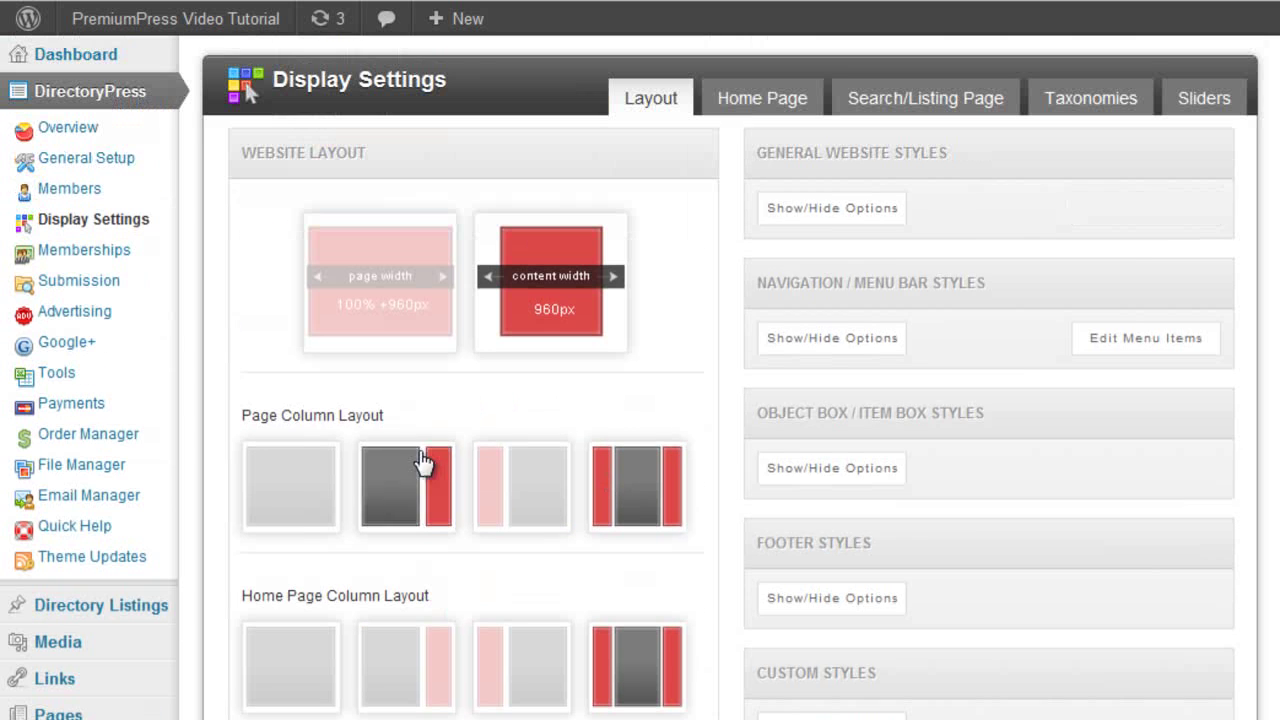
left_click(810, 207)
left_click(993, 218)
scroll(906, 246, "down", 8)
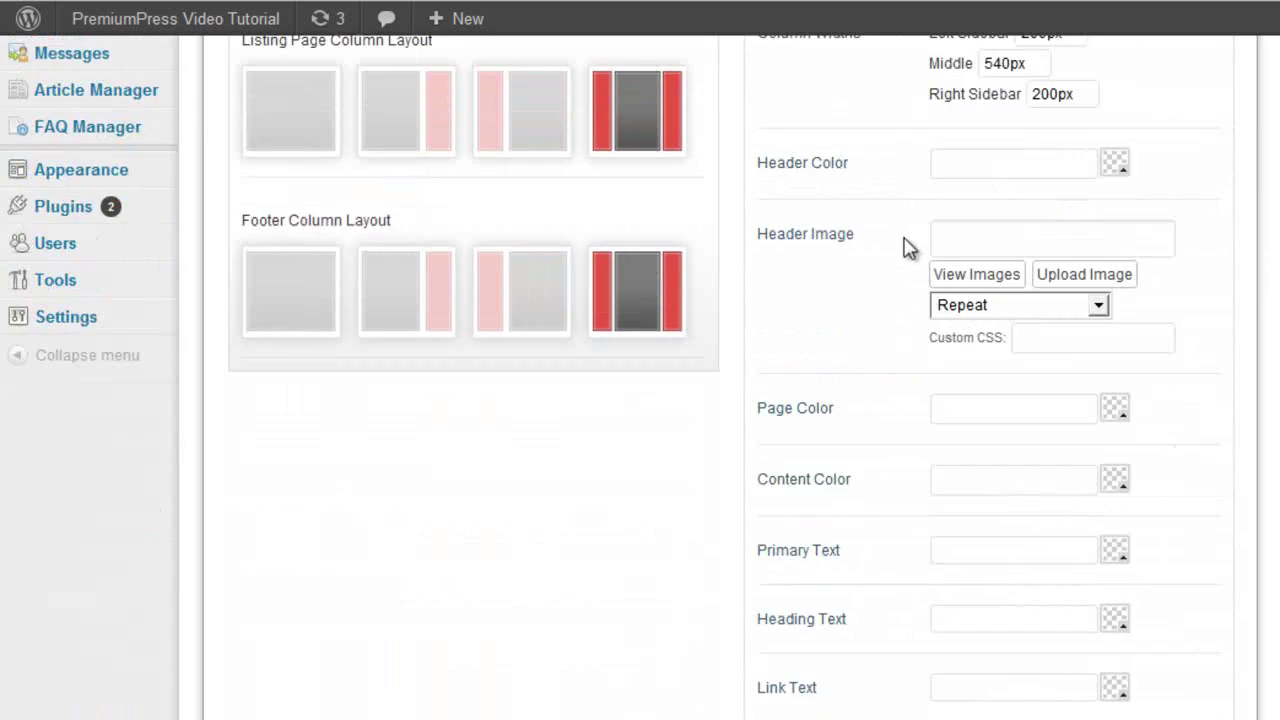
scroll(877, 271, "up", 3)
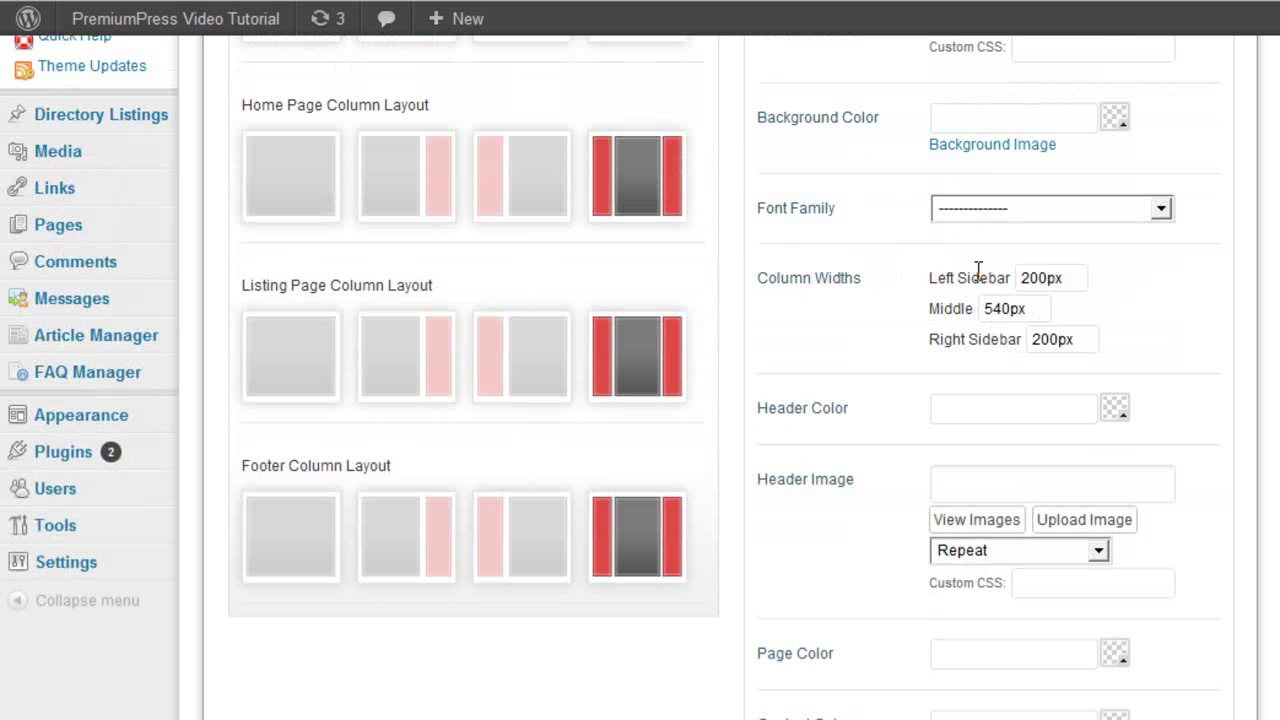
scroll(900, 330, "down", 3)
scroll(840, 410, "down", 2)
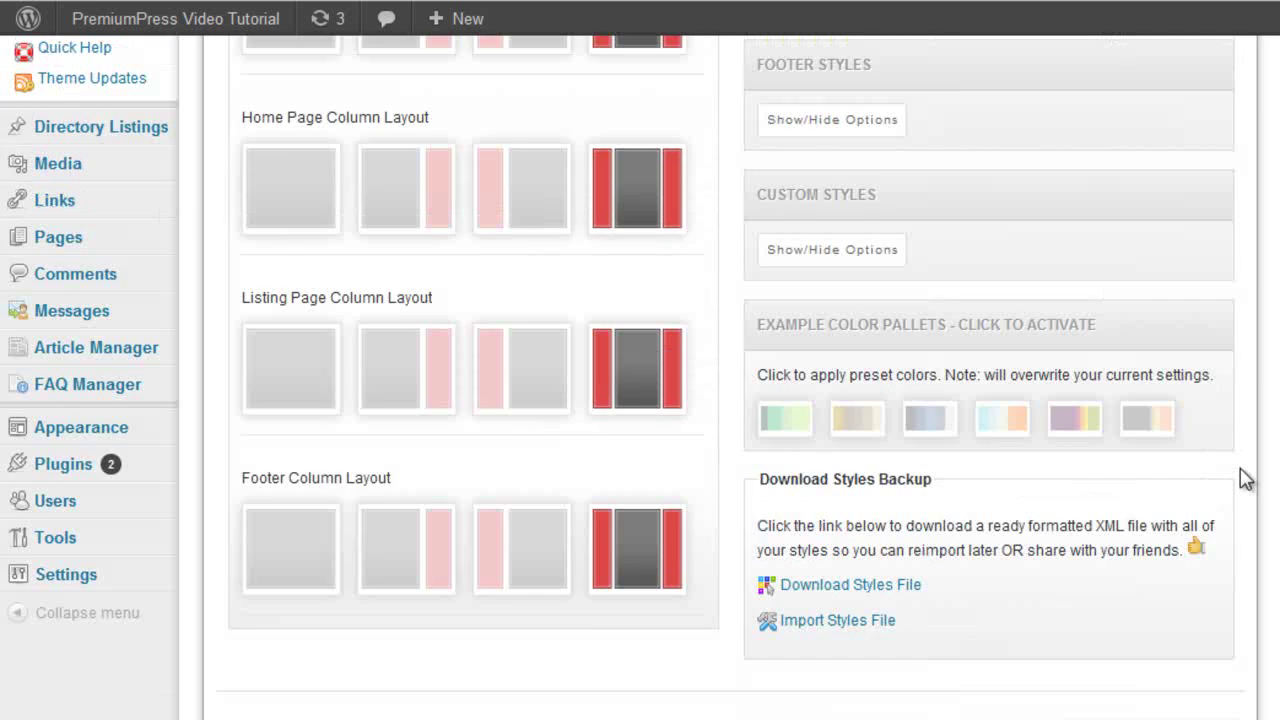
scroll(1243, 477, "up", 5)
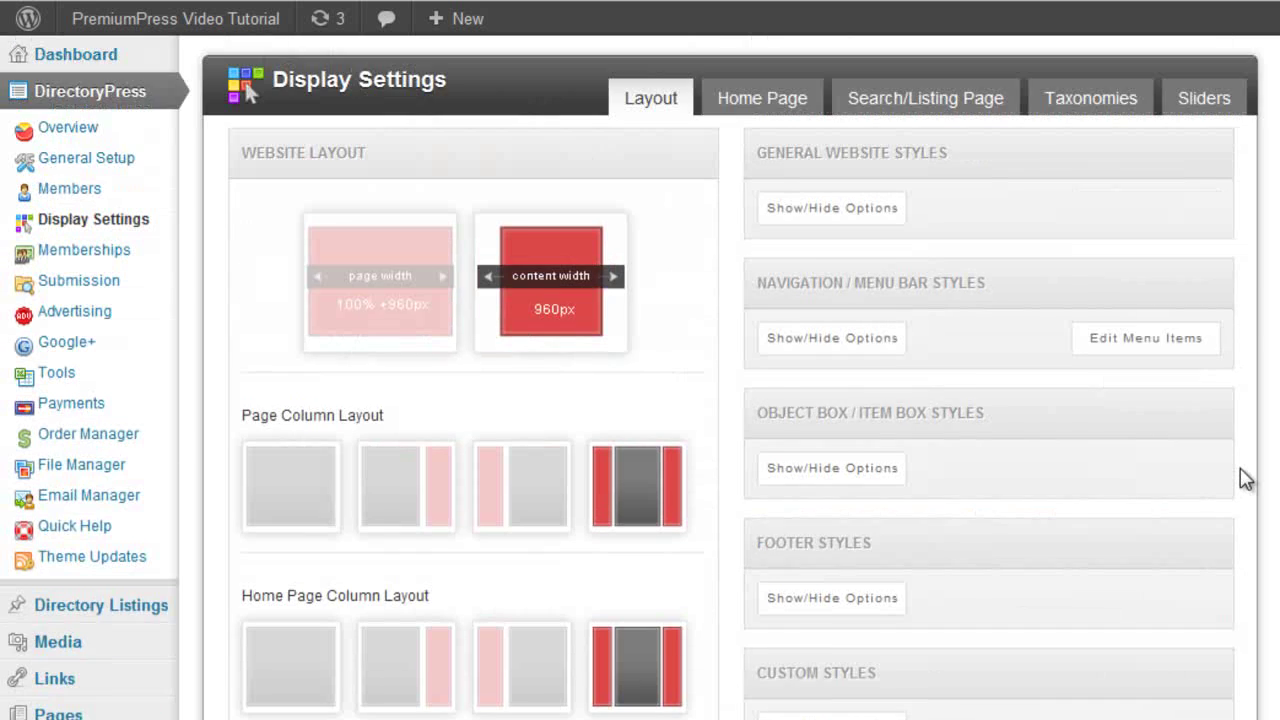
scroll(1243, 477, "down", 2)
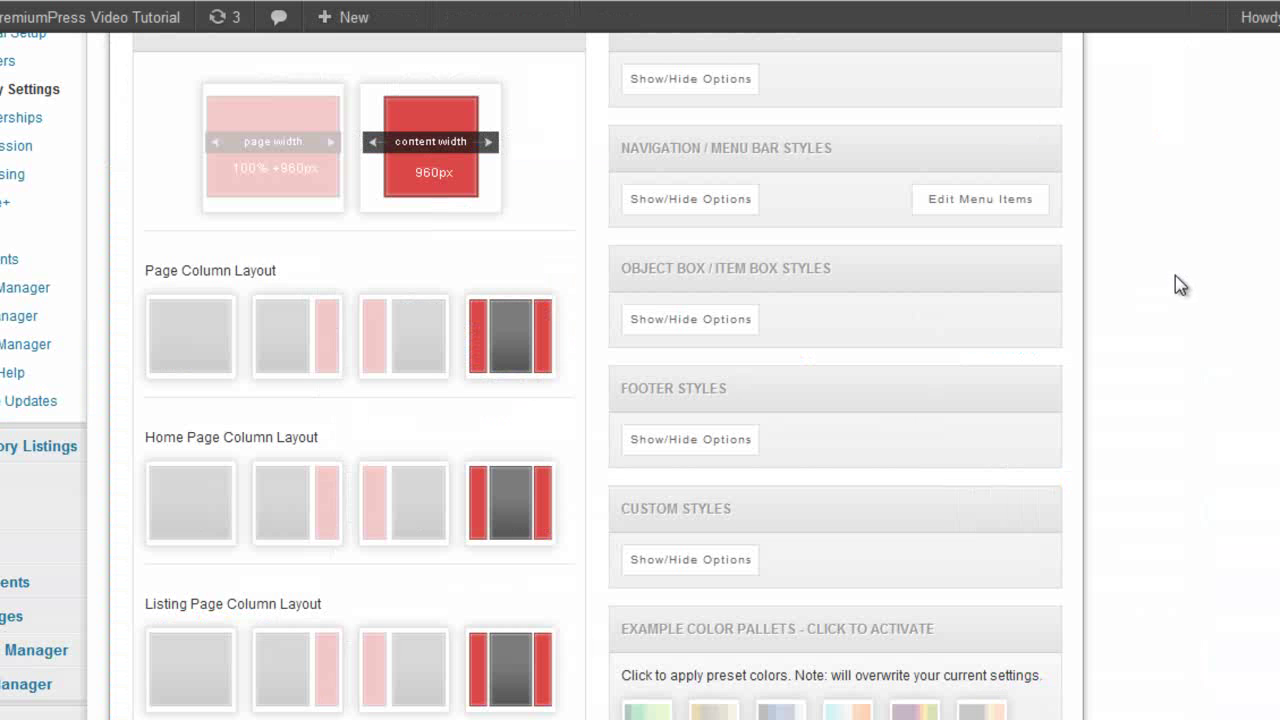
Step: Add <style> body { background:red; } </style> to the Custom Styles HEAD box and save the changes
scroll(1178, 288, "down", 3)
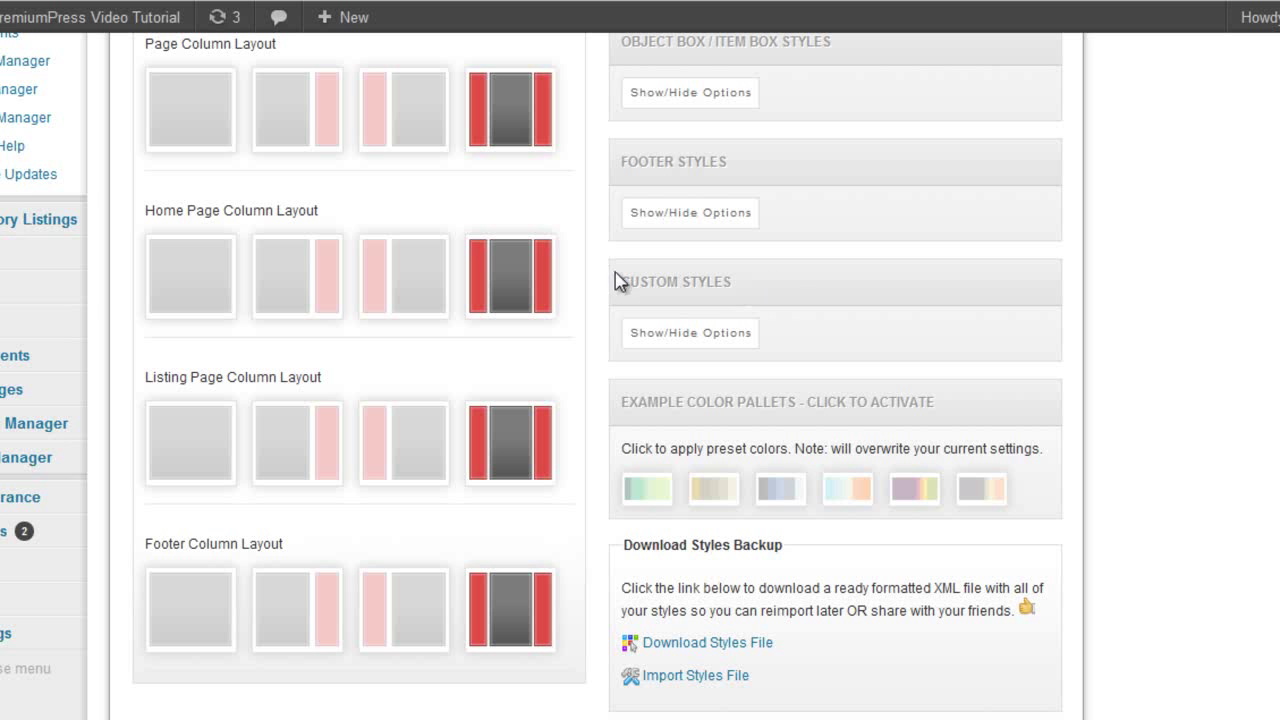
left_click(710, 338)
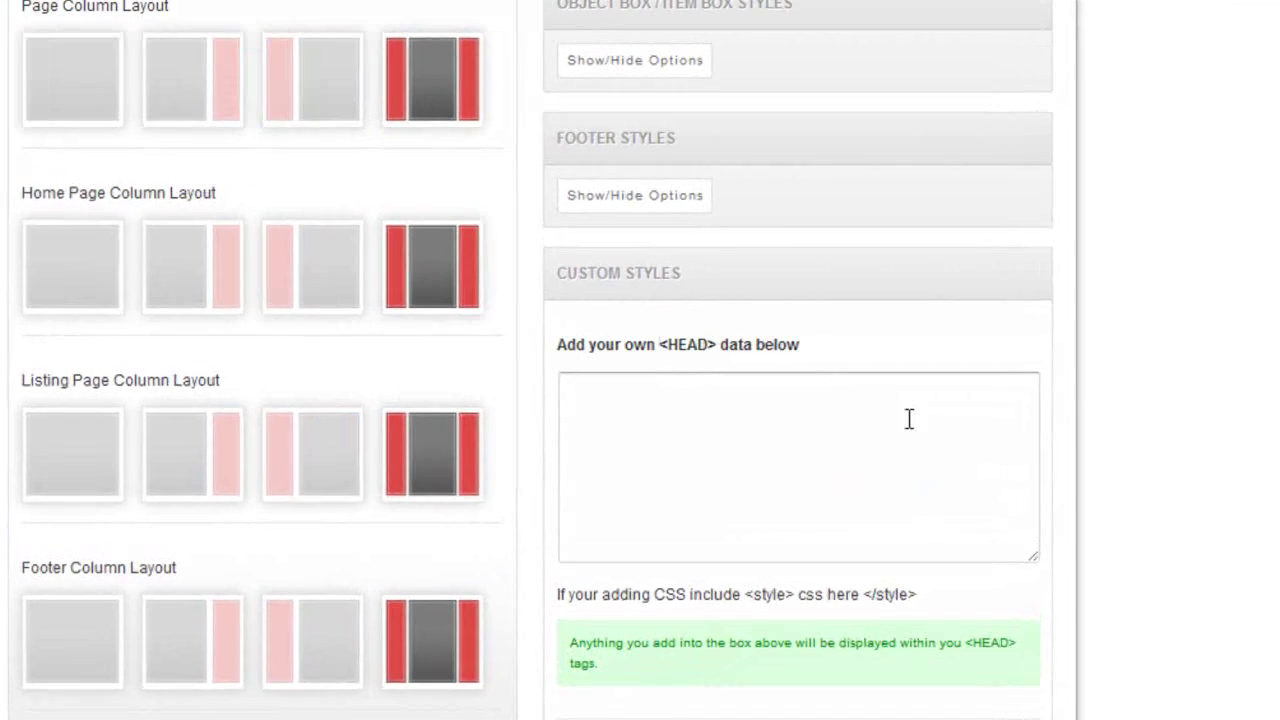
left_click(633, 420)
type("<STYLE>")
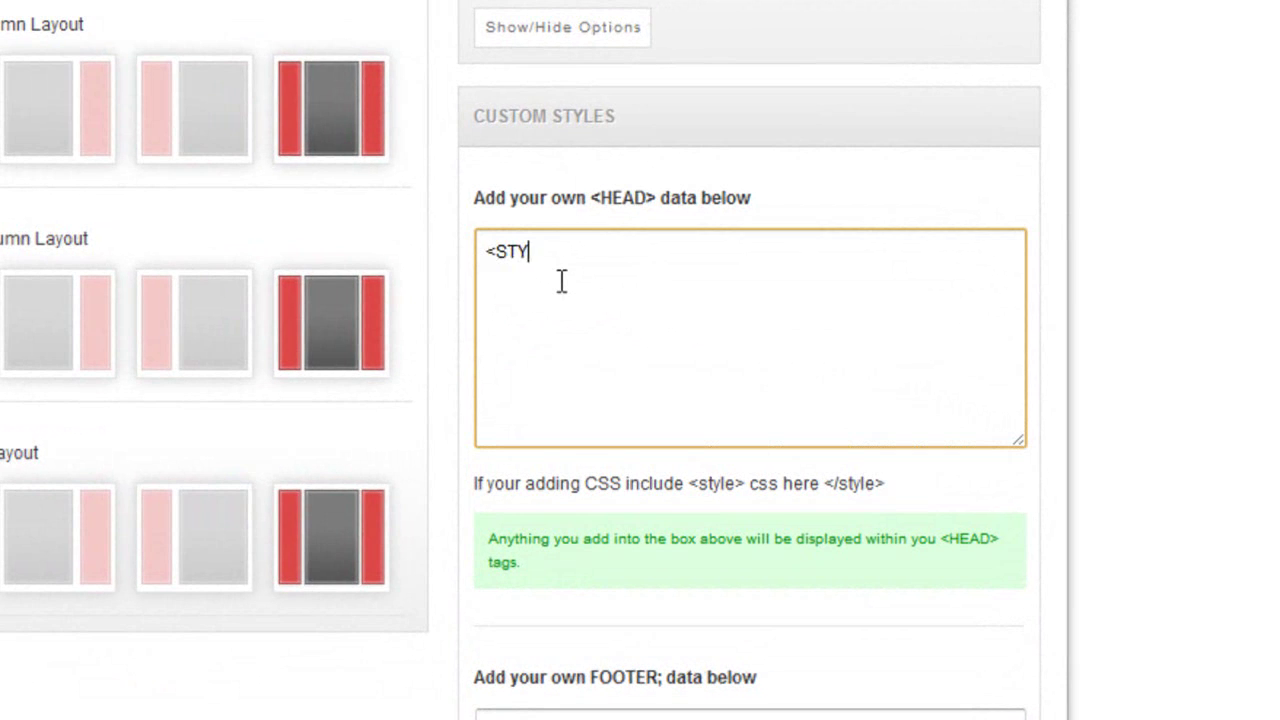
key("BackSpace")
key("BackSpace")
key("BackSpace")
key("BackSpace")
key("BackSpace")
key("BackSpace")
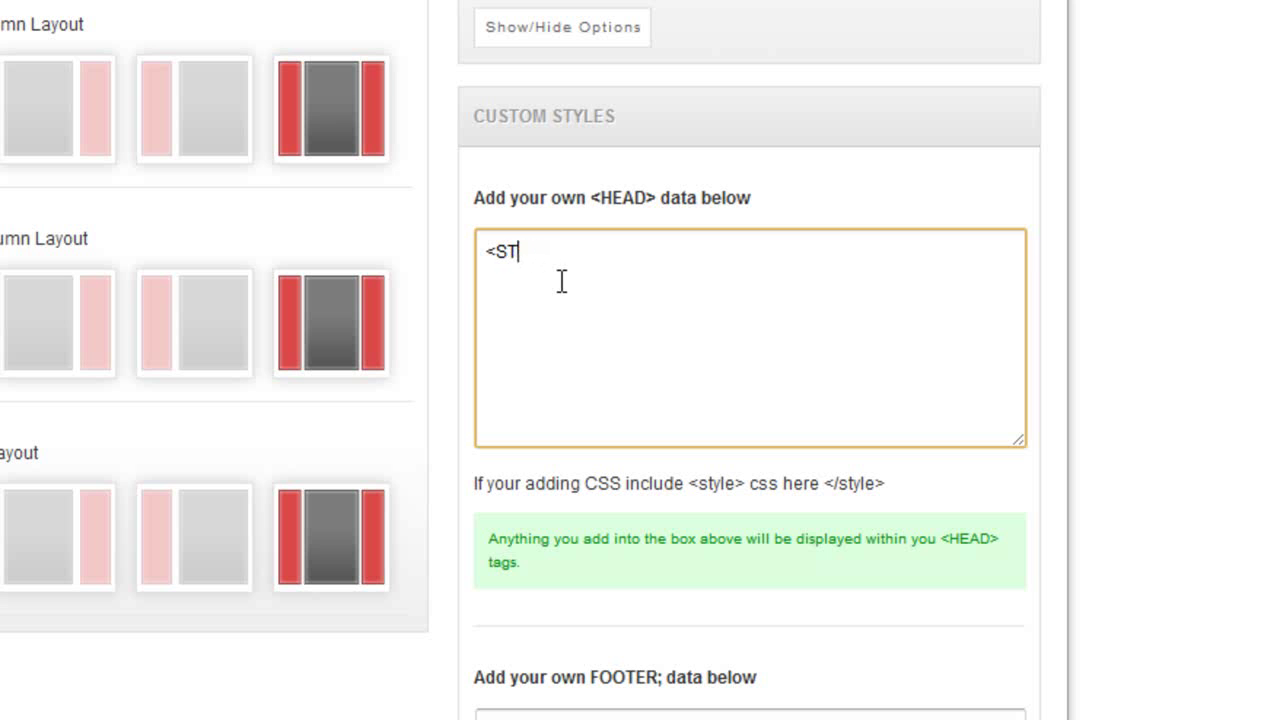
type("style>")
key("Return")
key("Return")
type("</style>")
key("Up")
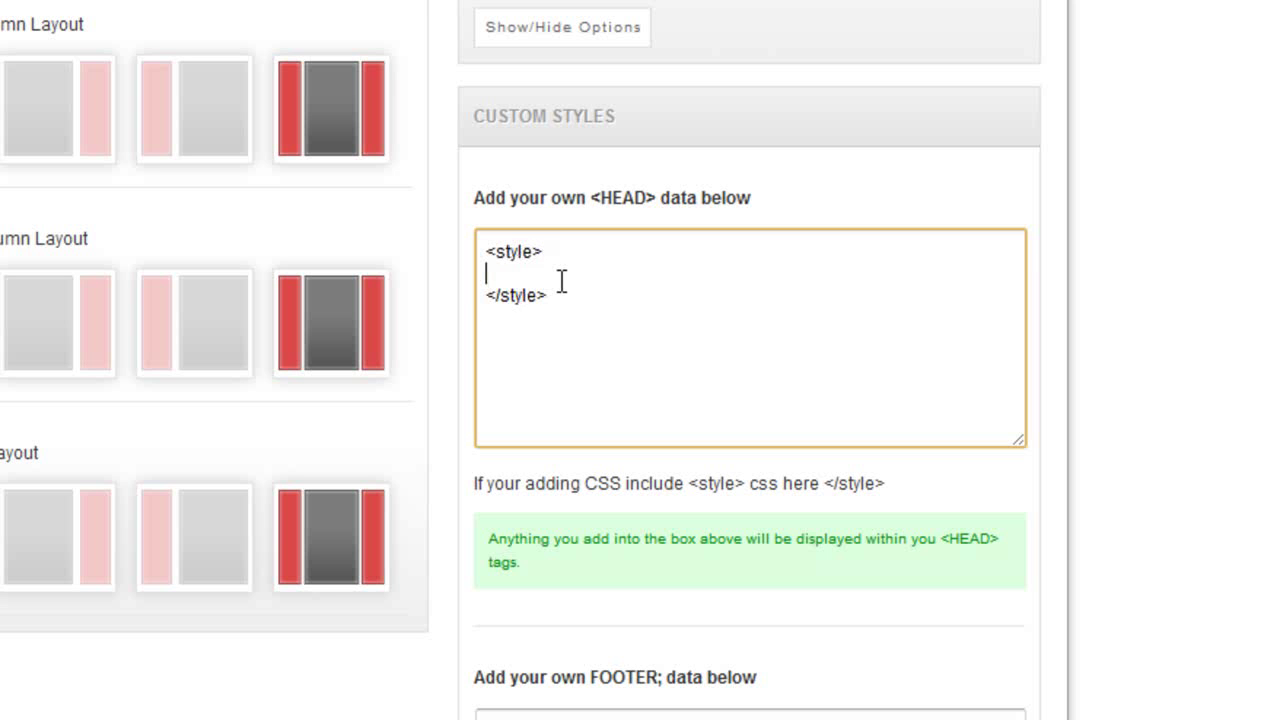
type("body { background:n")
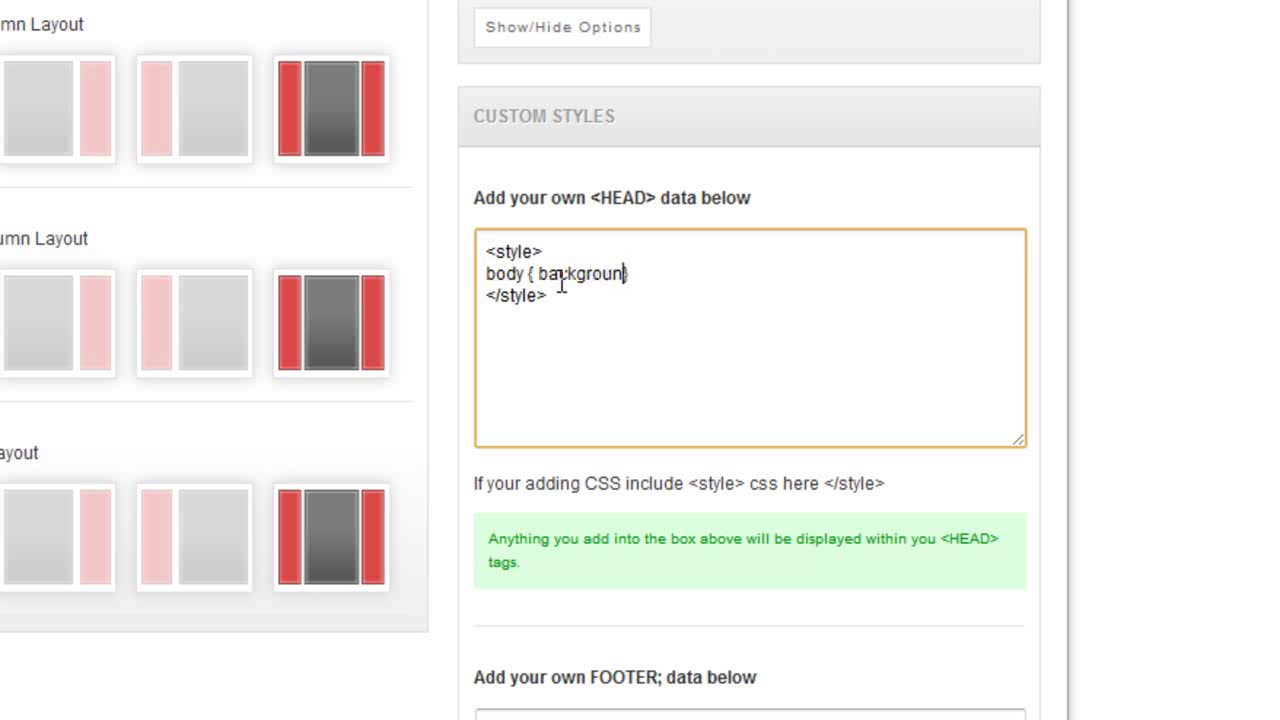
type("ed;")
scroll(611, 400, "down", 4)
left_click(543, 664)
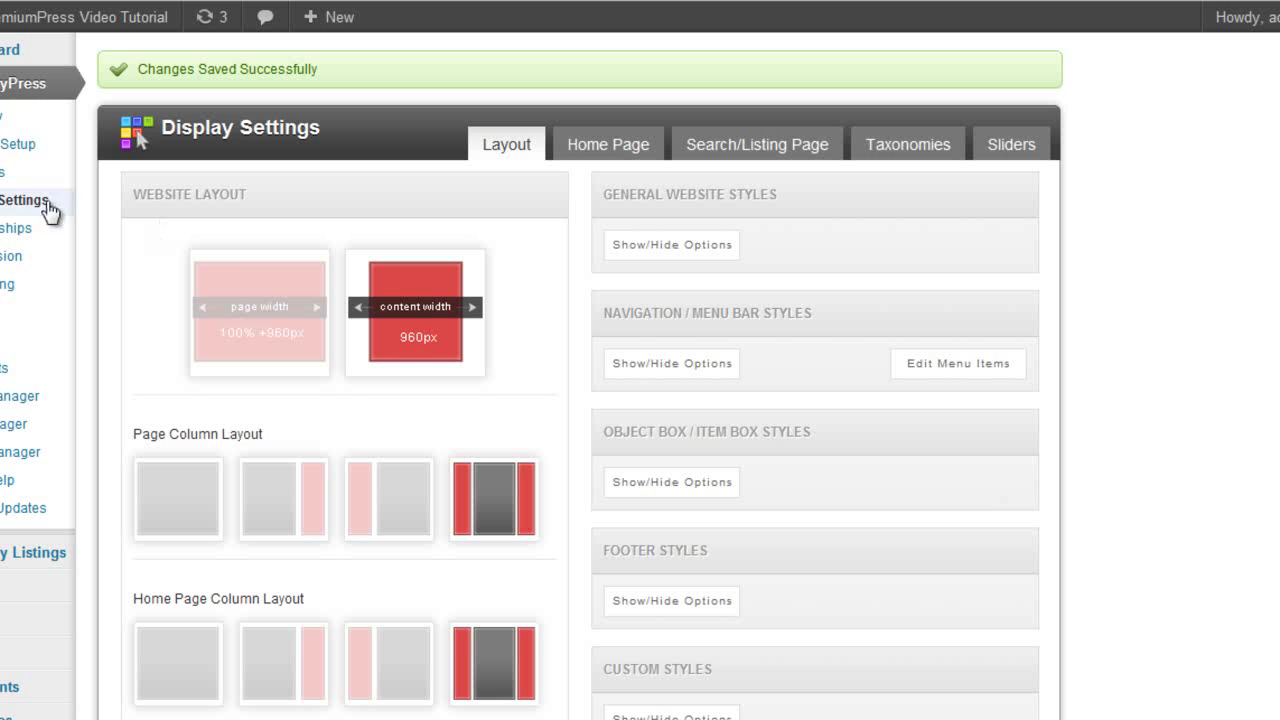
Step: Scroll through the reloaded front page to check the red body background around the content
scroll(1134, 357, "down", 5)
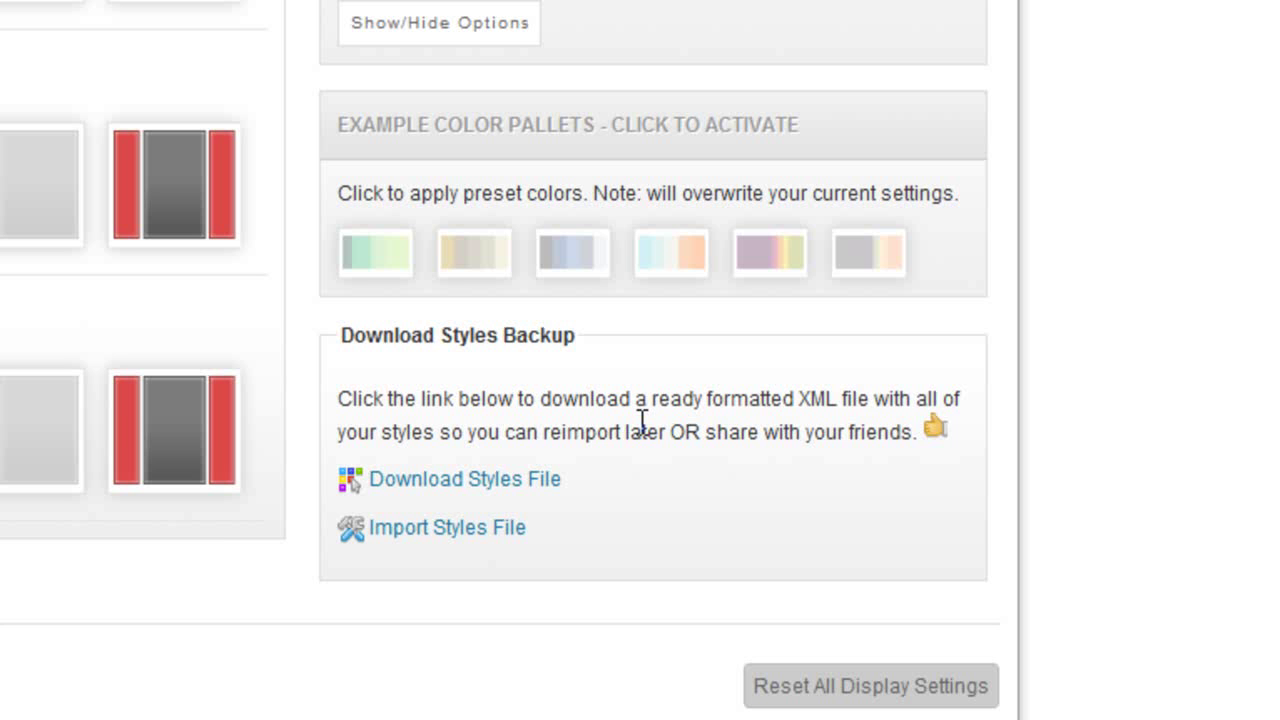
scroll(639, 422, "up", 6)
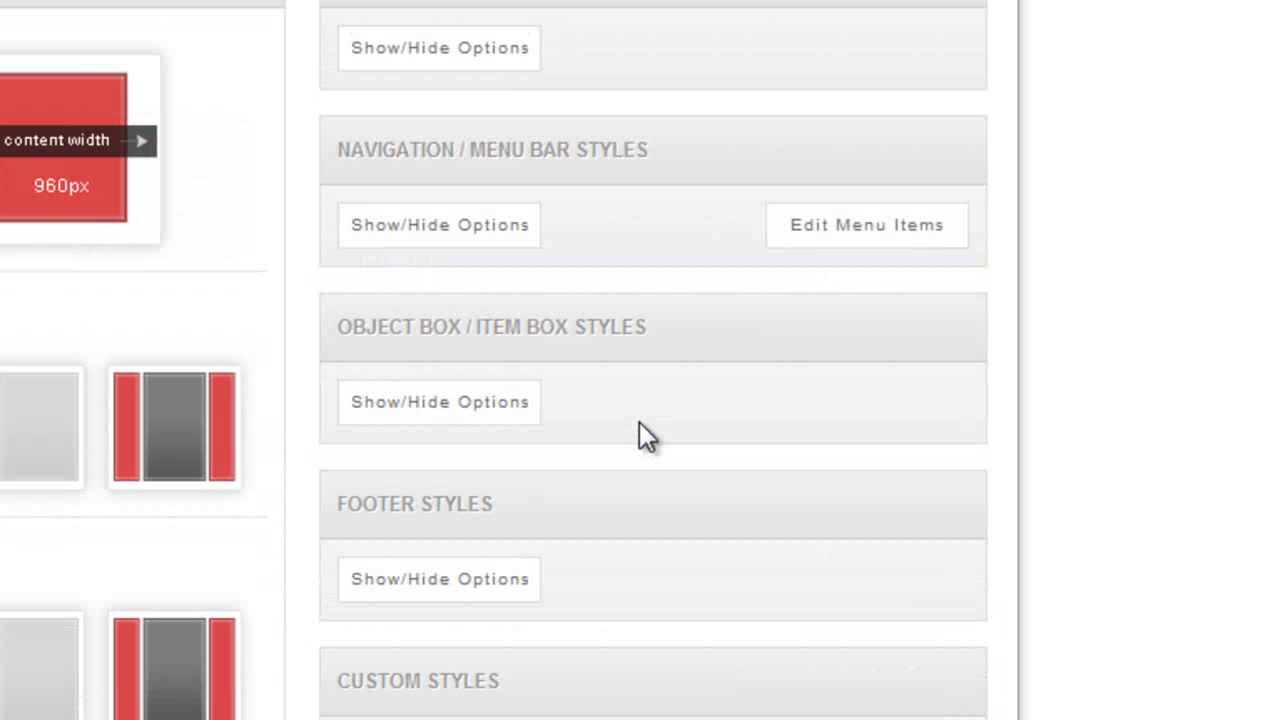
scroll(639, 422, "down", 6)
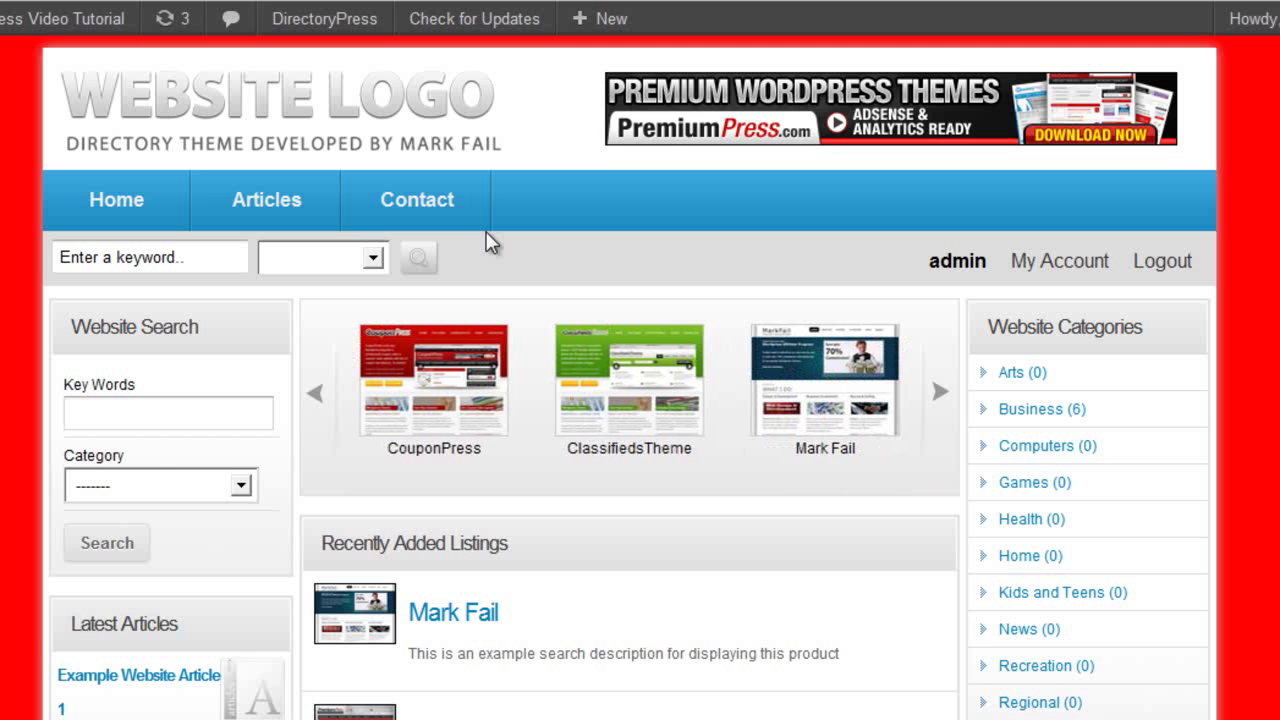
Step: Open View page source from the front page's context menu
right_click(4, 292)
left_click(91, 487)
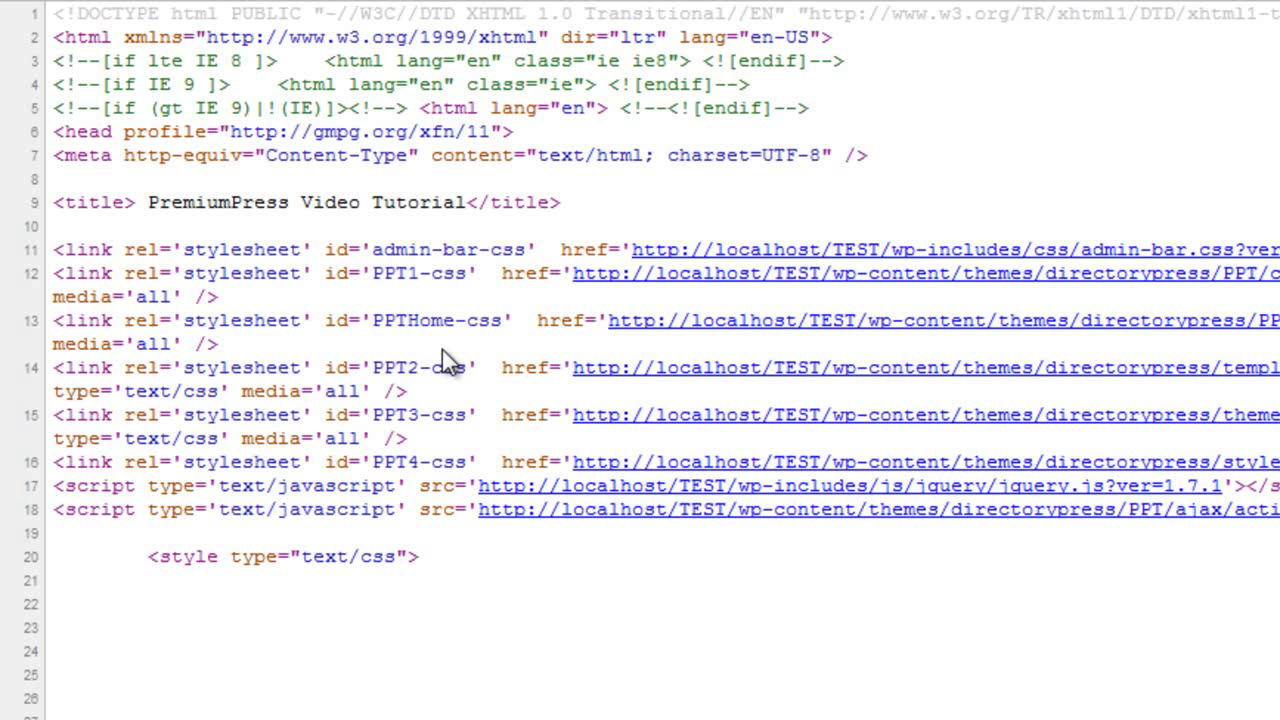
Step: Scroll the page source to find the injected style block after the theme stylesheets
scroll(447, 362, "down", 4)
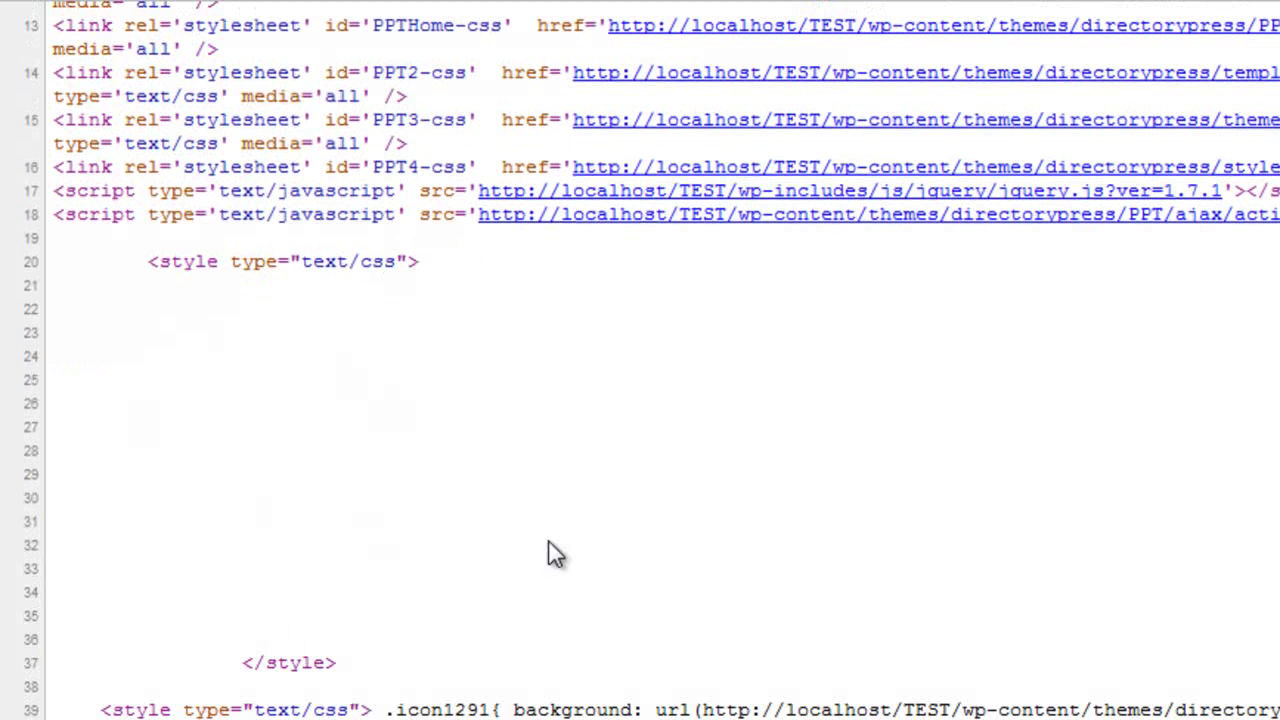
scroll(268, 471, "up", 4)
scroll(445, 470, "down", 2)
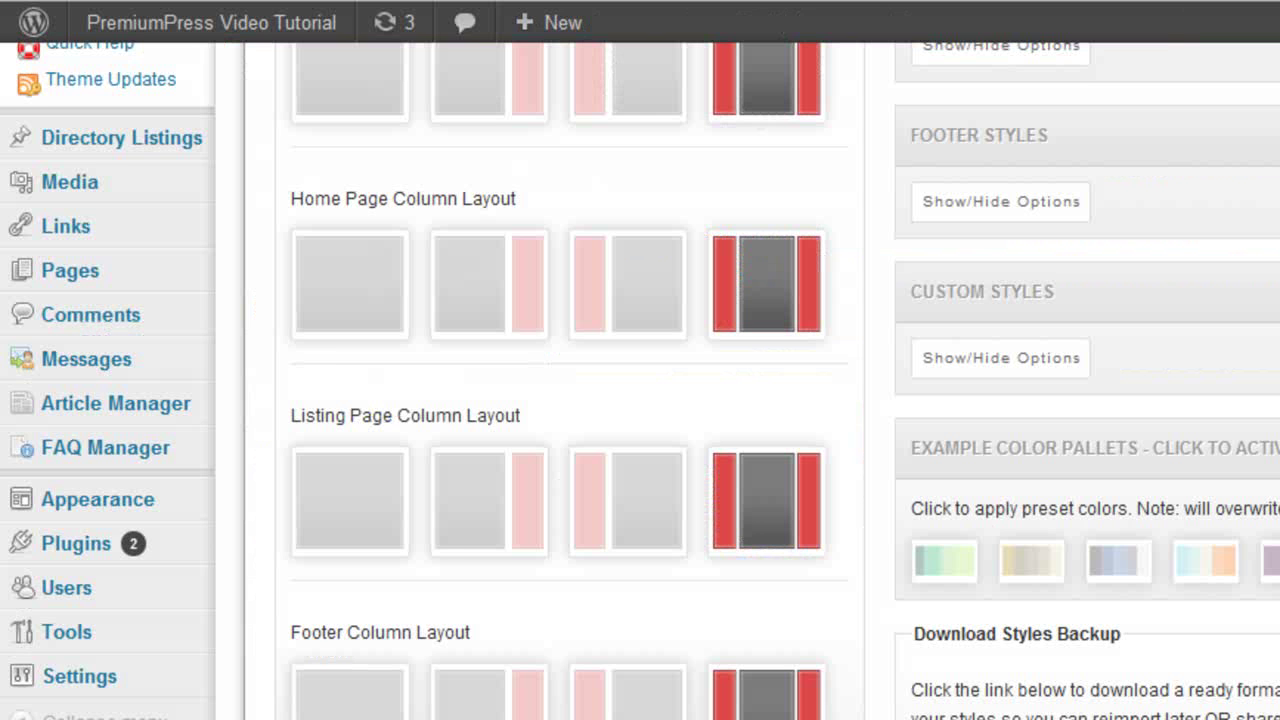
scroll(640, 400, "up", 5)
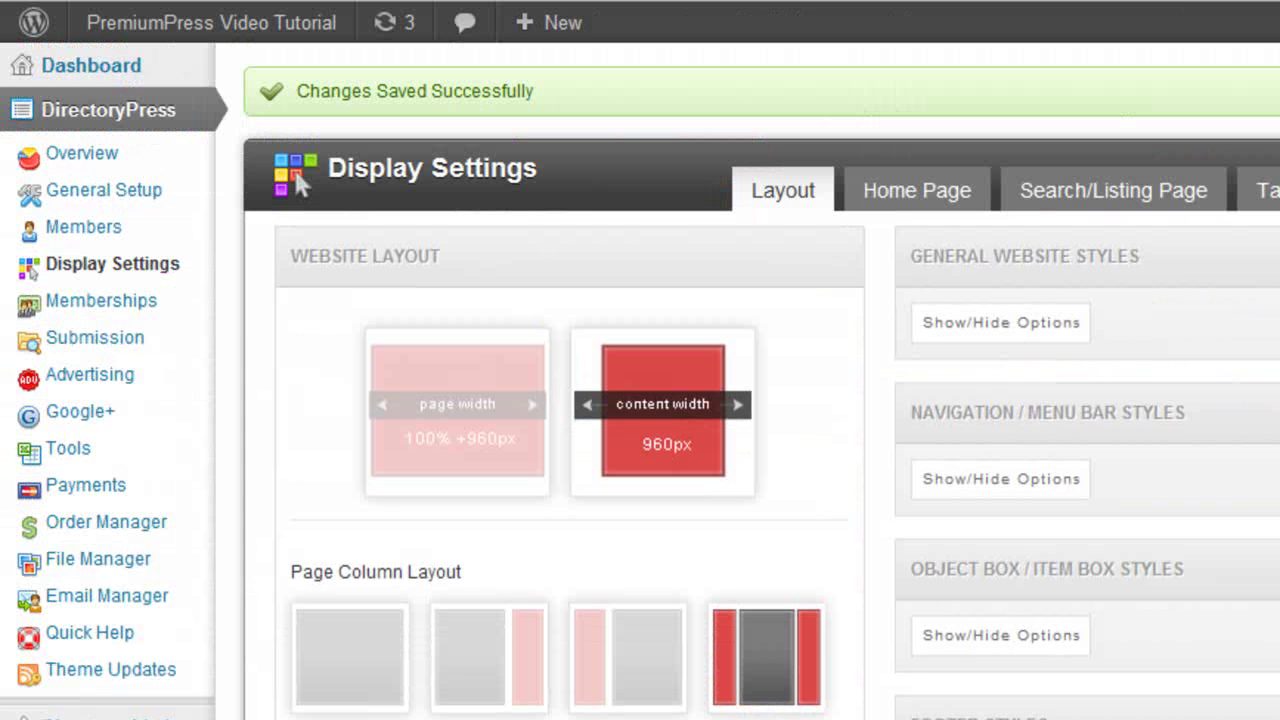